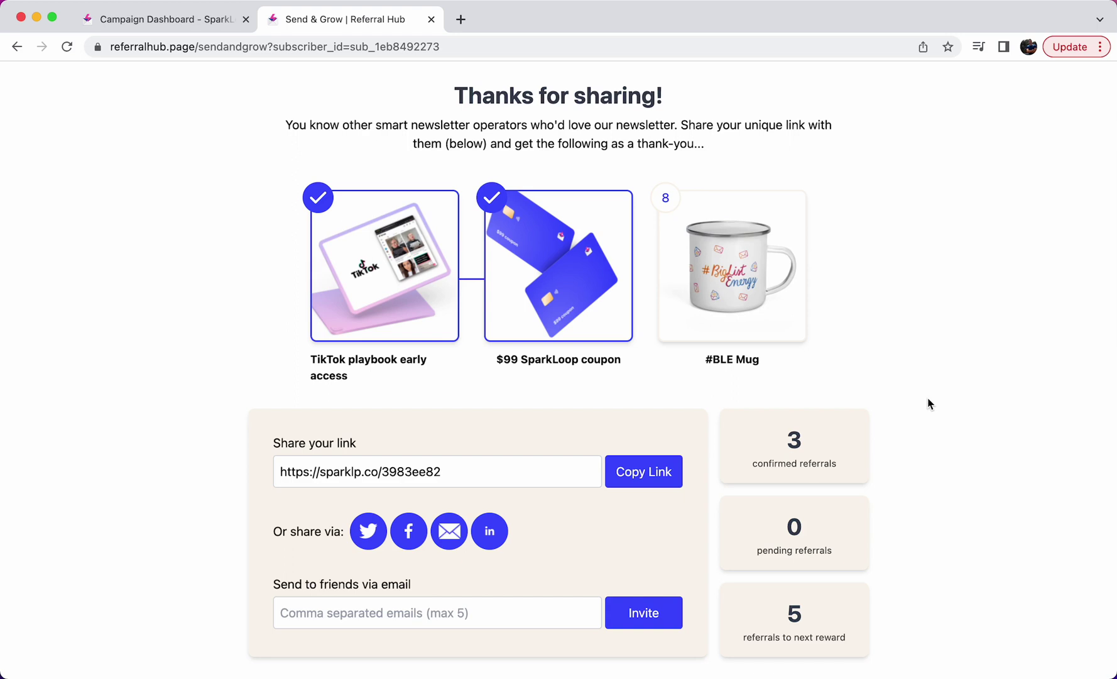
Open the Send & Grow campaign's Referral Hub builder and review its hub settings beside the preview.
left_click(129, 9)
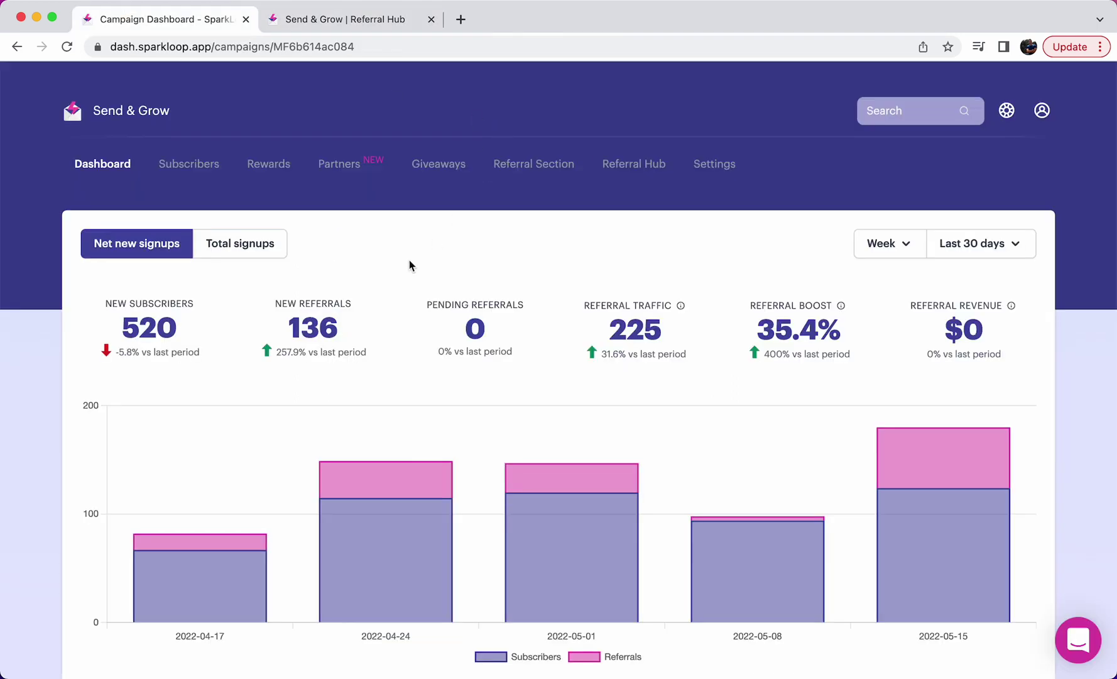
left_click(635, 164)
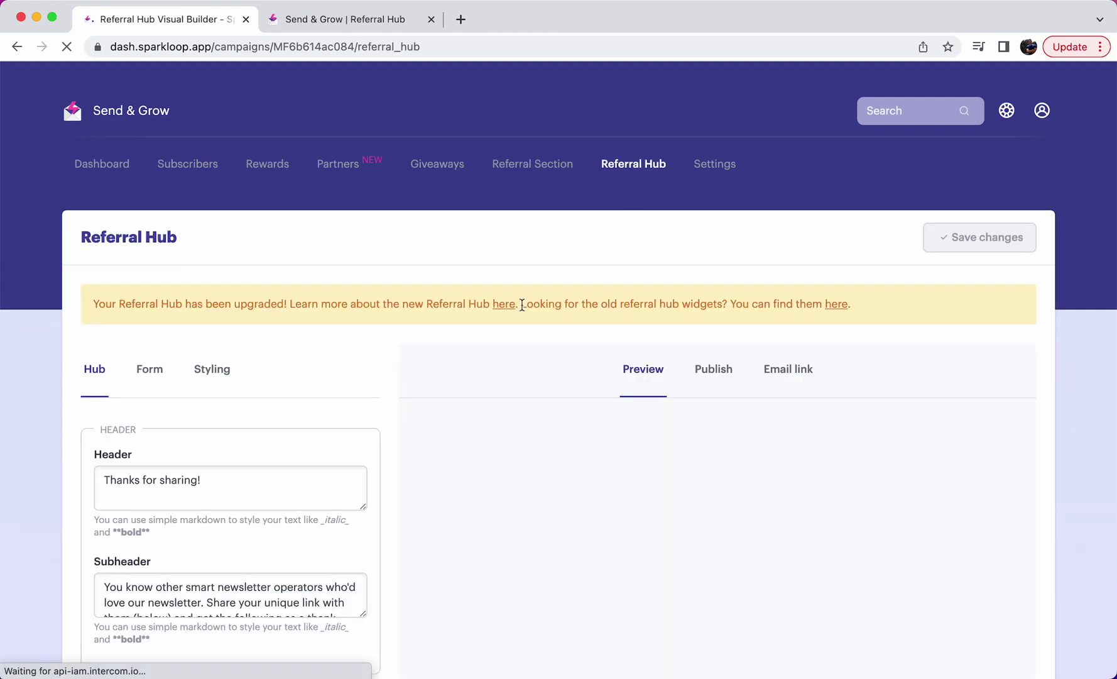
scroll(406, 249, "down", 1)
scroll(405, 249, "down", 3)
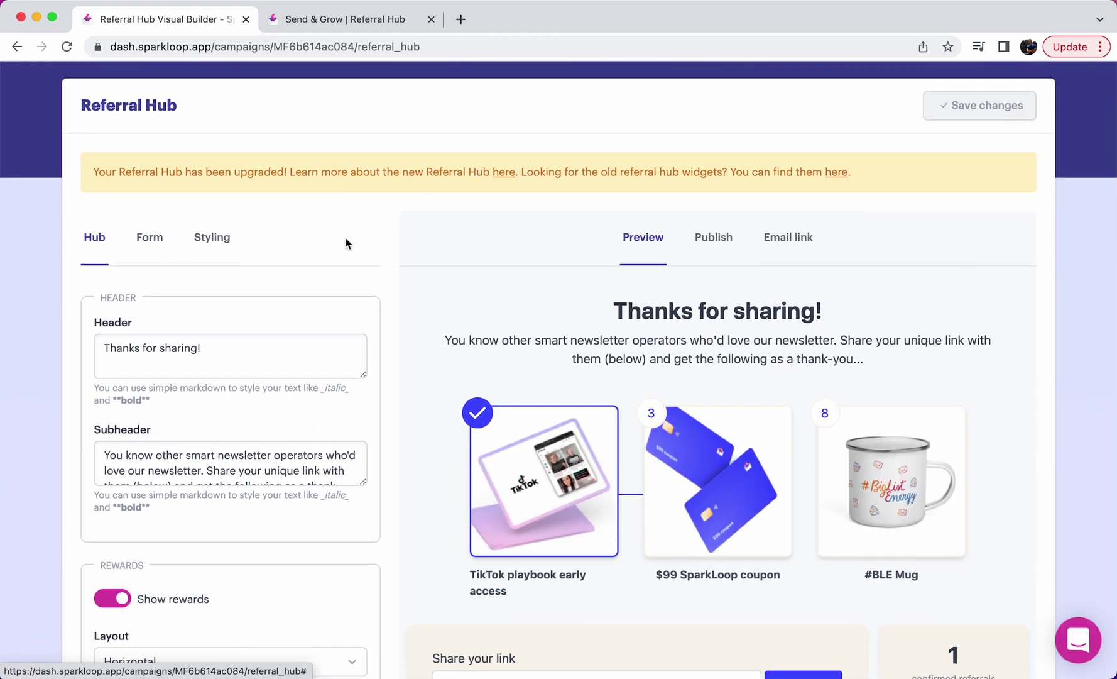
scroll(347, 239, "down", 1)
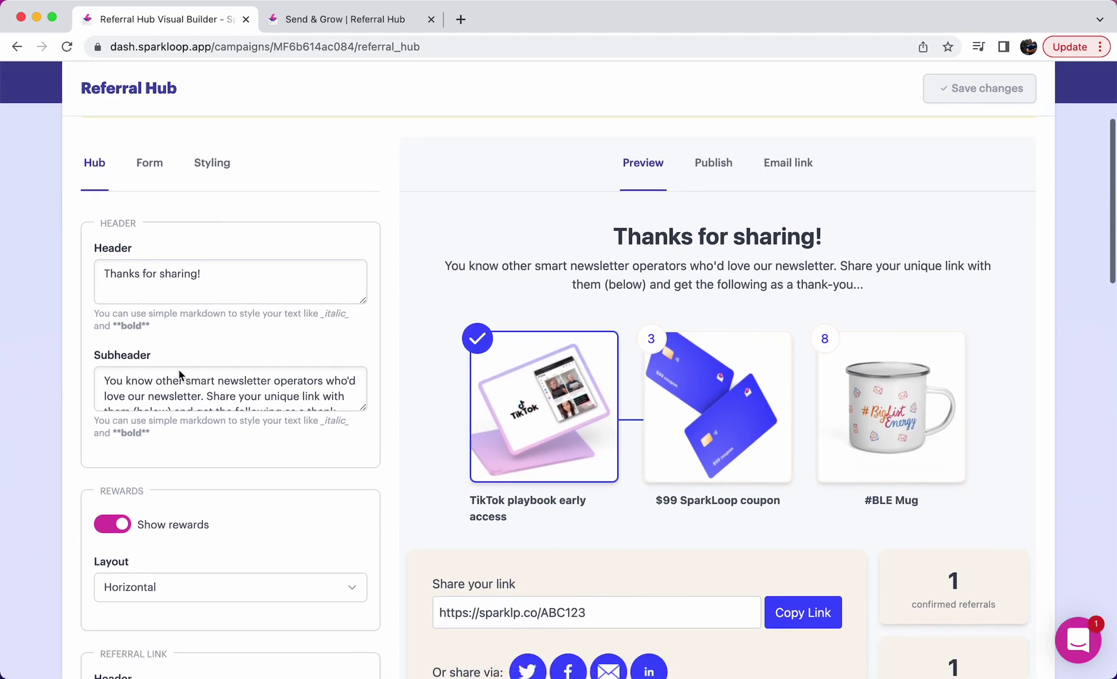
scroll(188, 310, "down", 6)
scroll(189, 309, "down", 15)
scroll(402, 304, "down", 3)
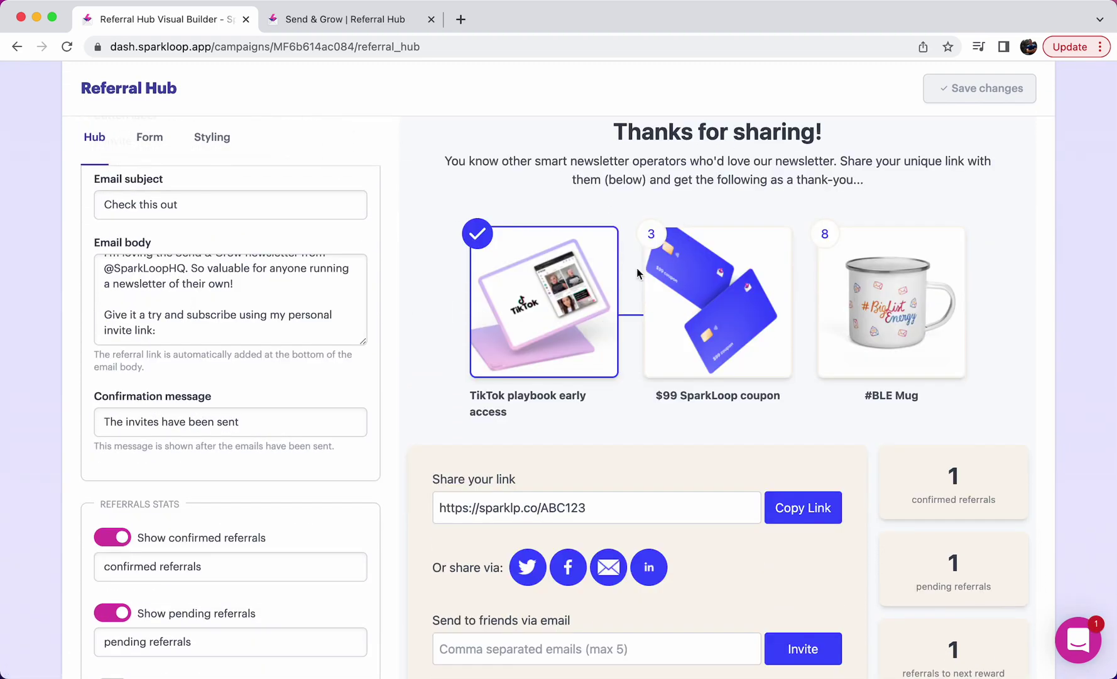
scroll(637, 268, "up", 5)
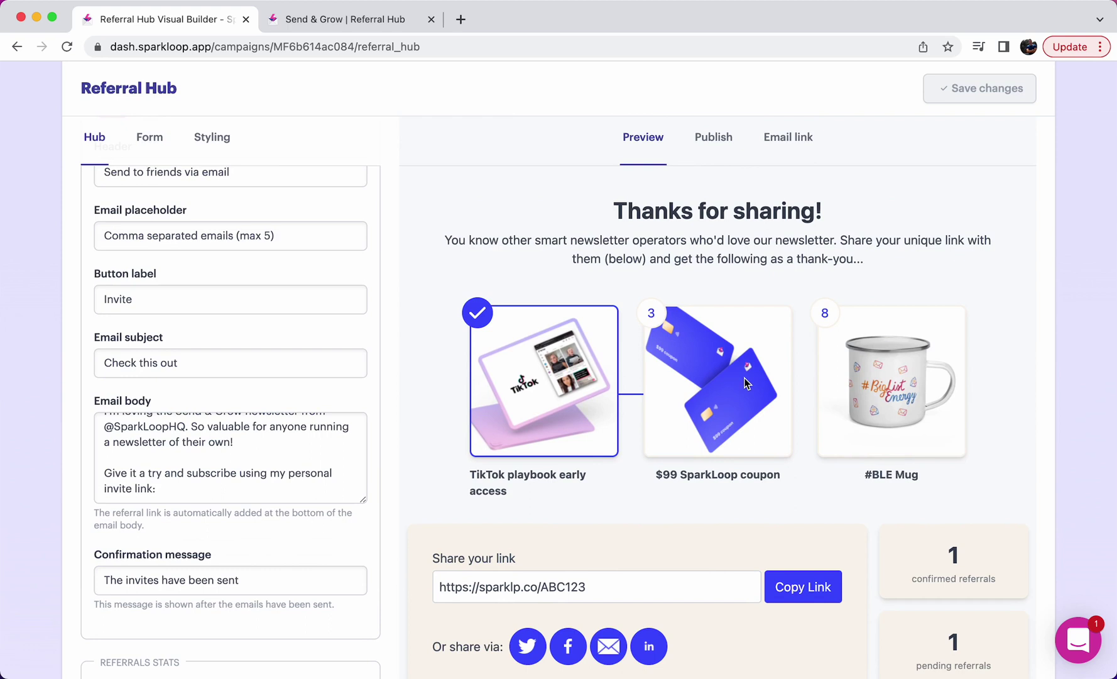
scroll(717, 395, "down", 5)
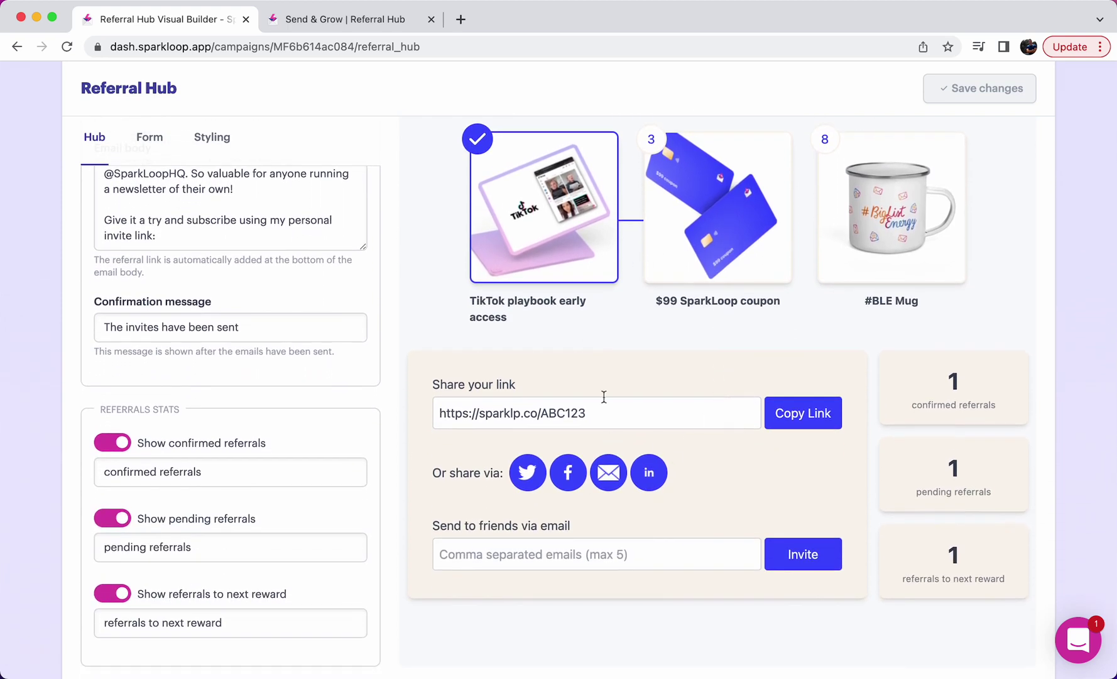
Scroll through the Hub tab's sections, including the 'Check this out' invite email and referral stats.
scroll(267, 425, "up", 10)
scroll(265, 426, "down", 5)
scroll(265, 426, "down", 4)
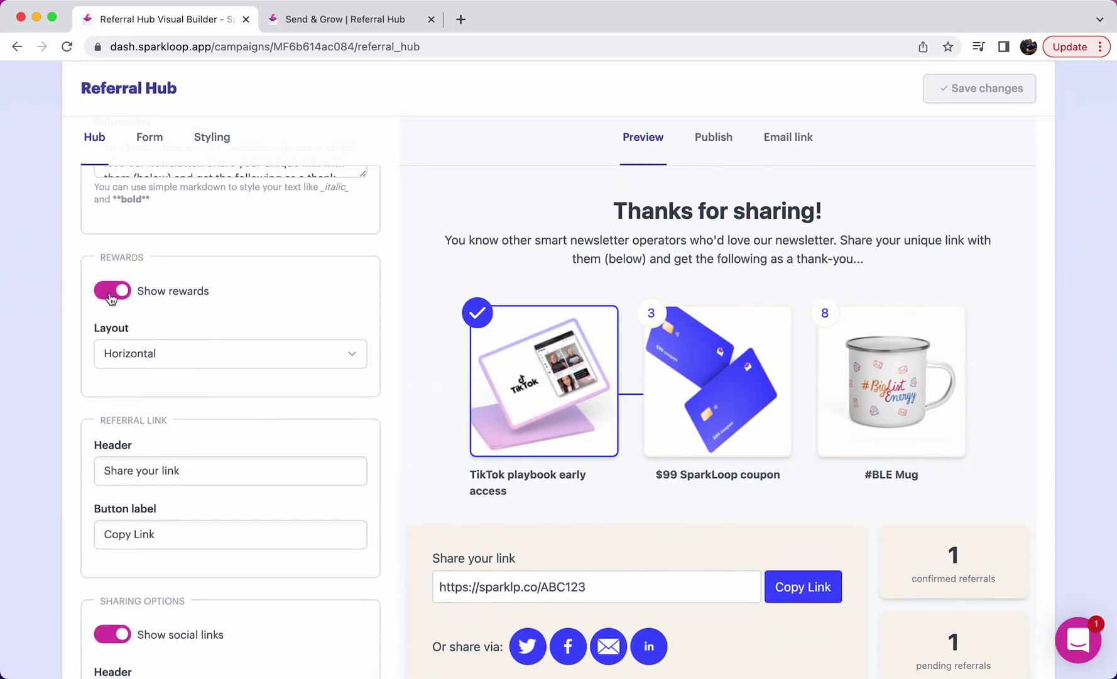
scroll(200, 305, "down", 2)
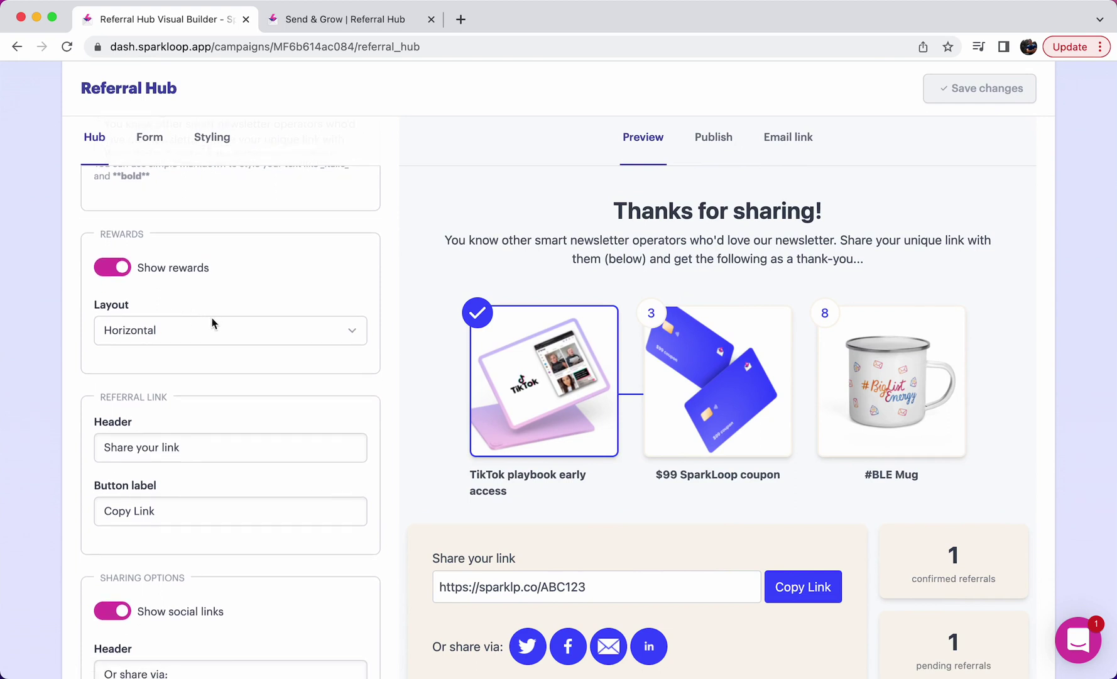
scroll(208, 333, "down", 5)
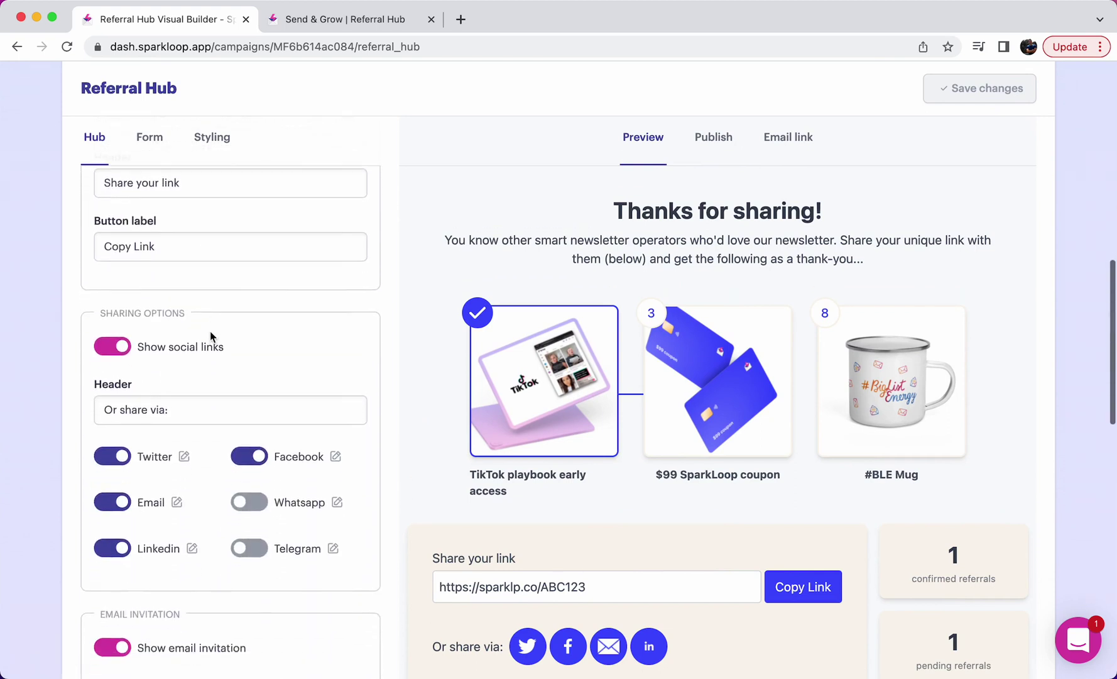
scroll(208, 330, "down", 1)
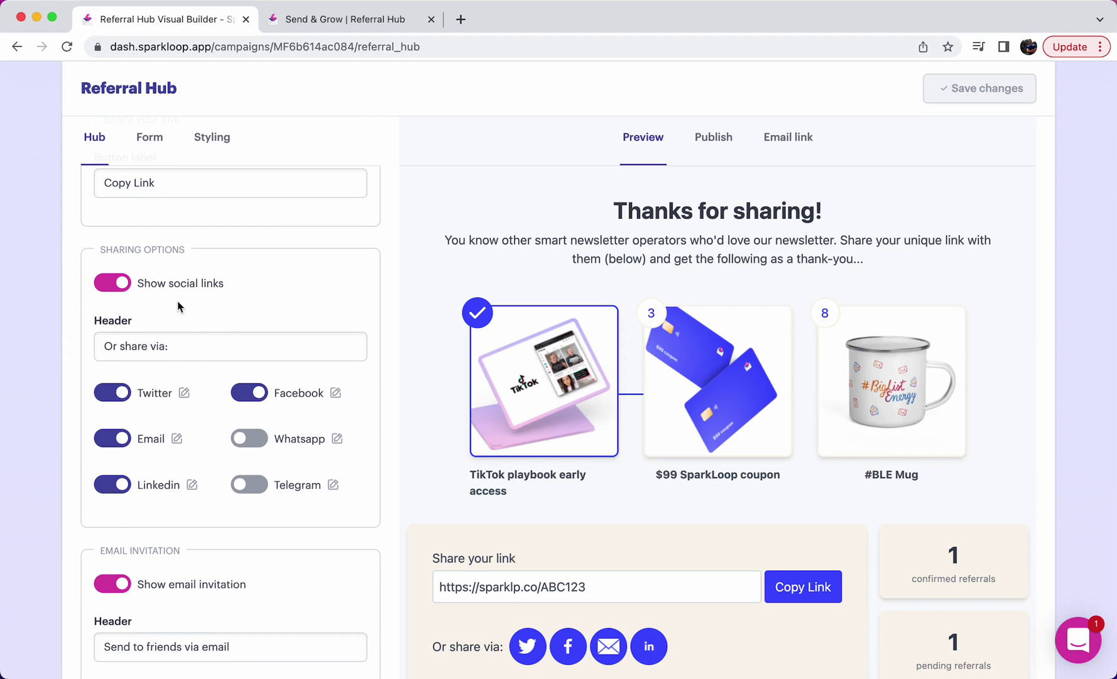
scroll(203, 305, "down", 1)
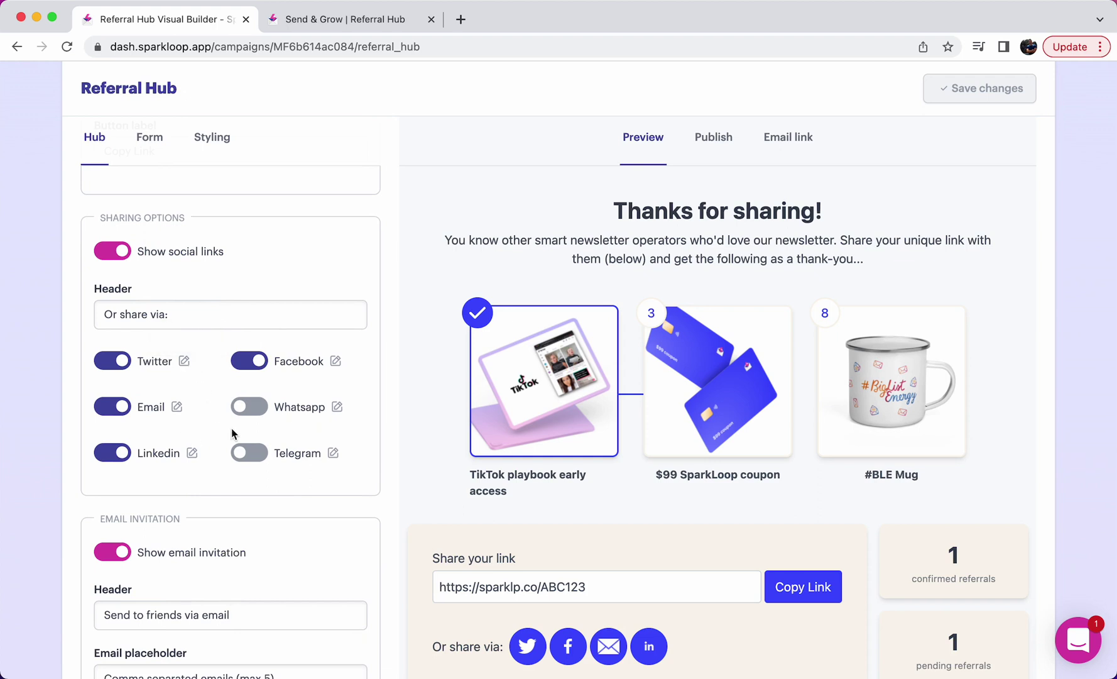
scroll(231, 430, "down", 5)
scroll(231, 433, "down", 2)
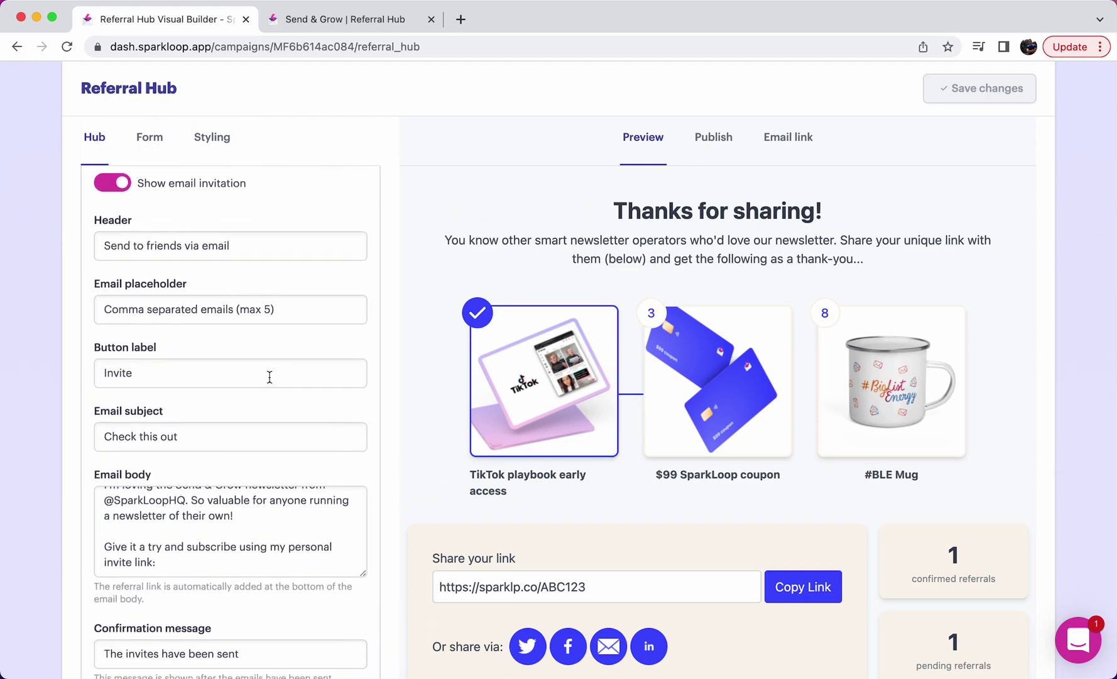
scroll(270, 377, "down", 5)
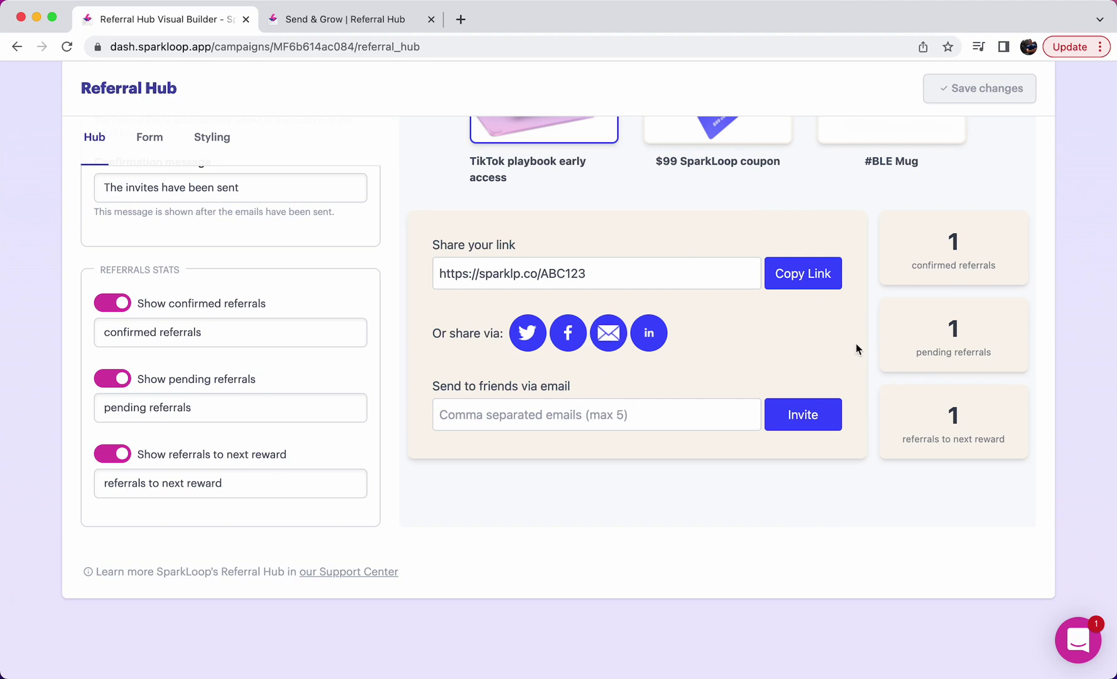
scroll(773, 316, "up", 4)
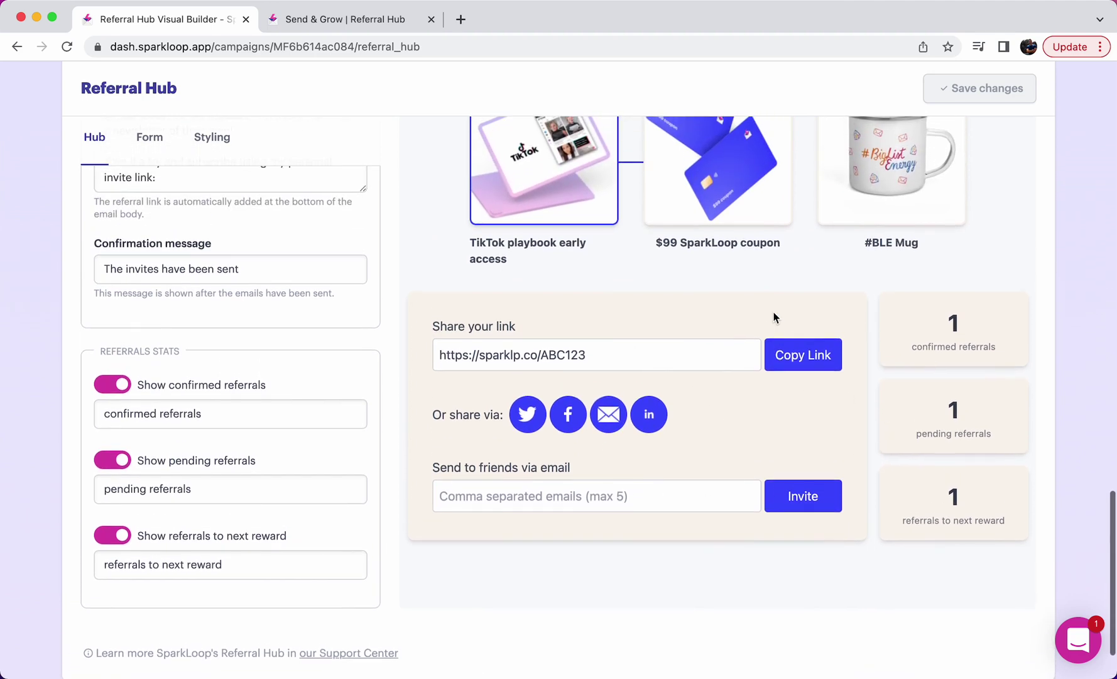
scroll(774, 314, "up", 2)
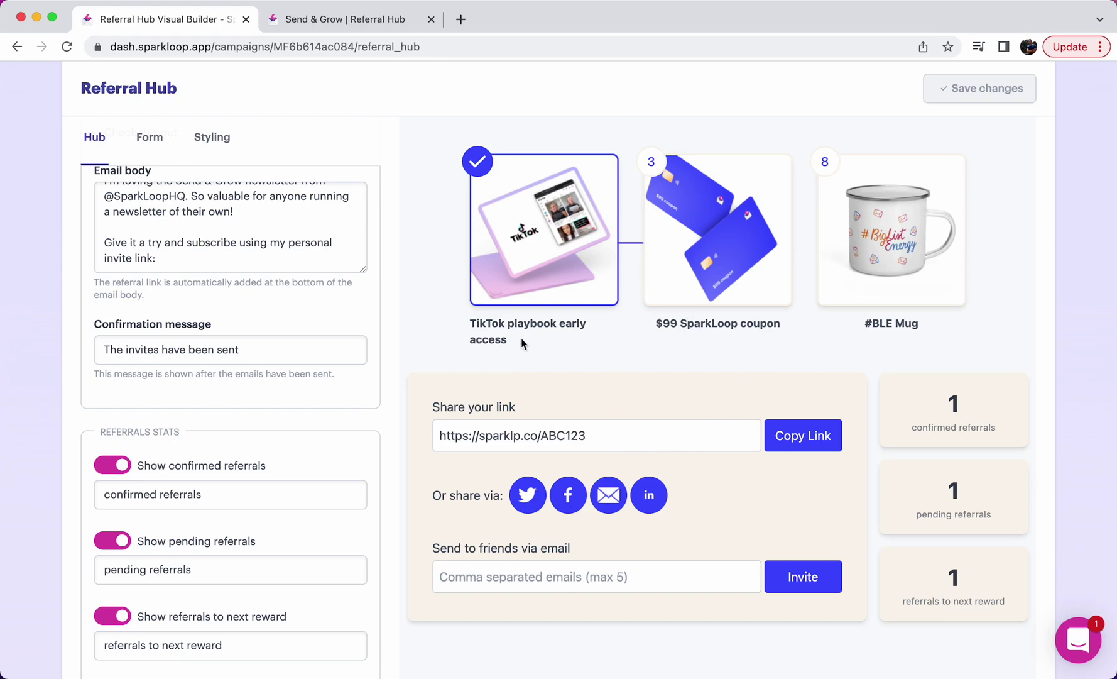
scroll(396, 311, "up", 3)
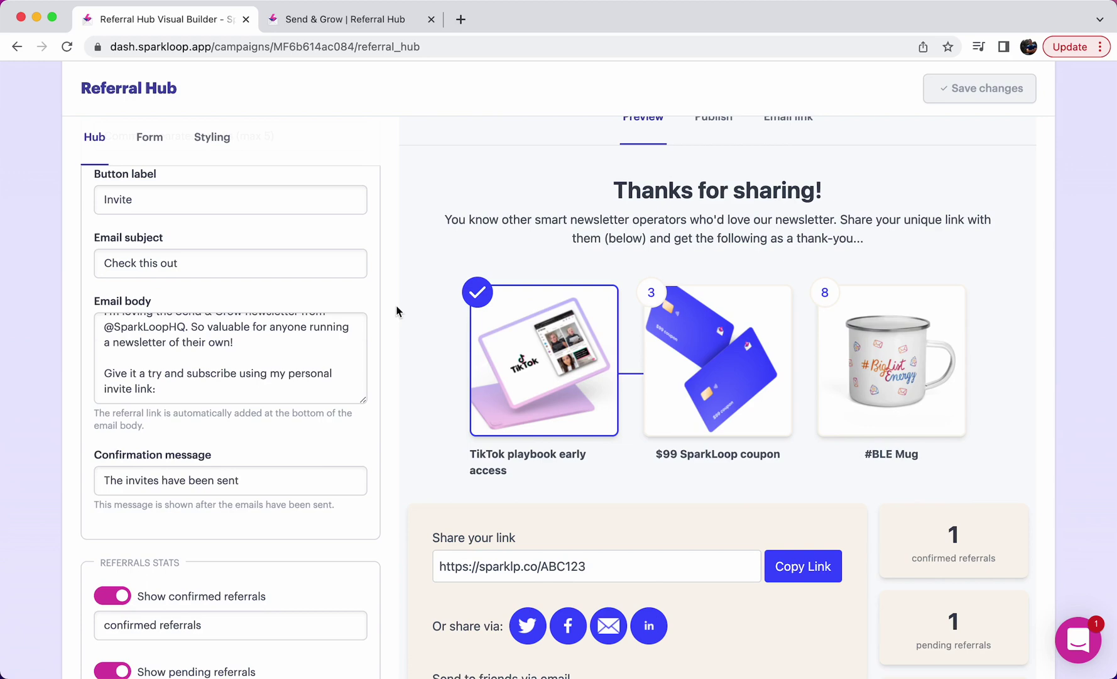
Review the Styling settings, then show the hub hosted at referralhub.page/sendandgrow under Publish.
left_click(212, 142)
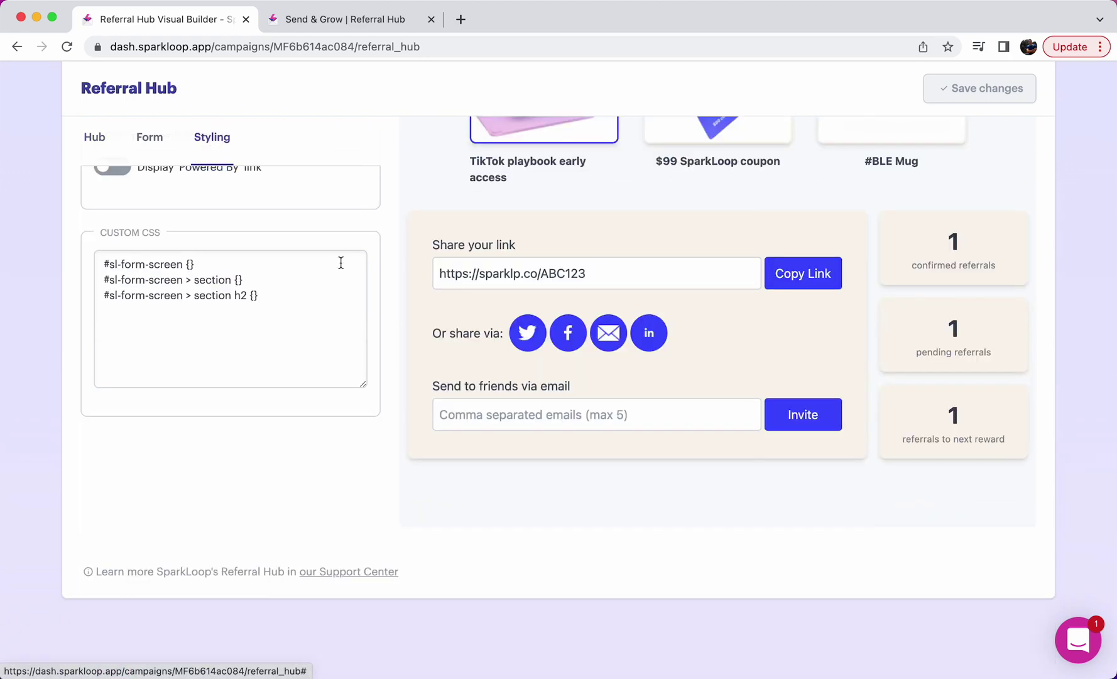
scroll(340, 276, "up", 10)
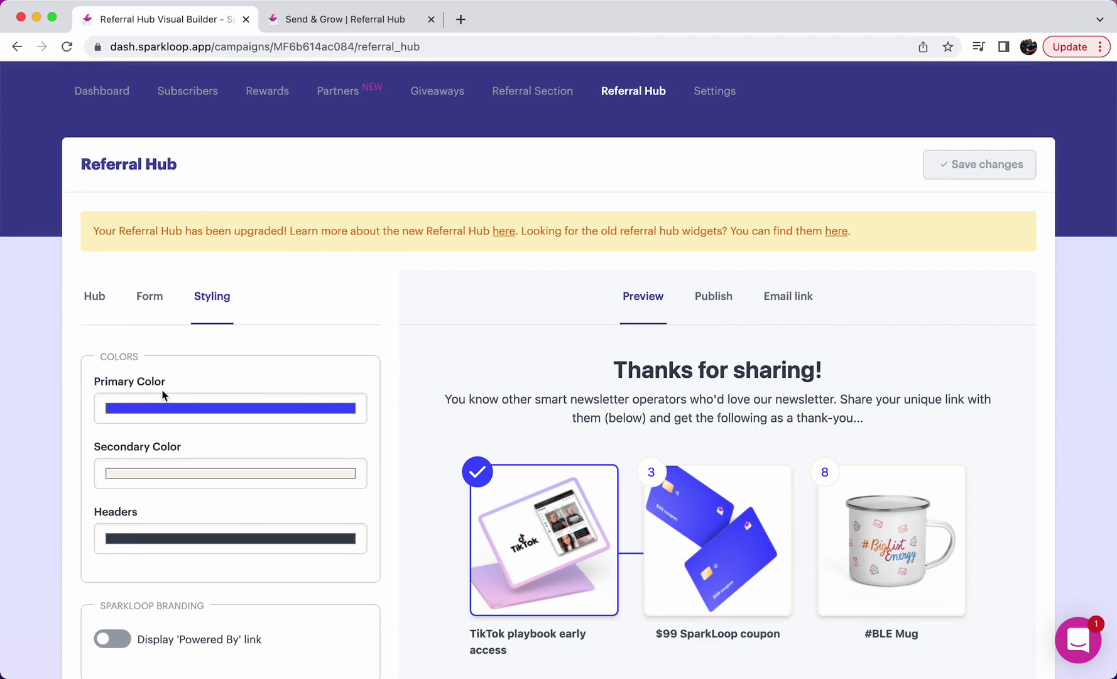
scroll(291, 414, "down", 3)
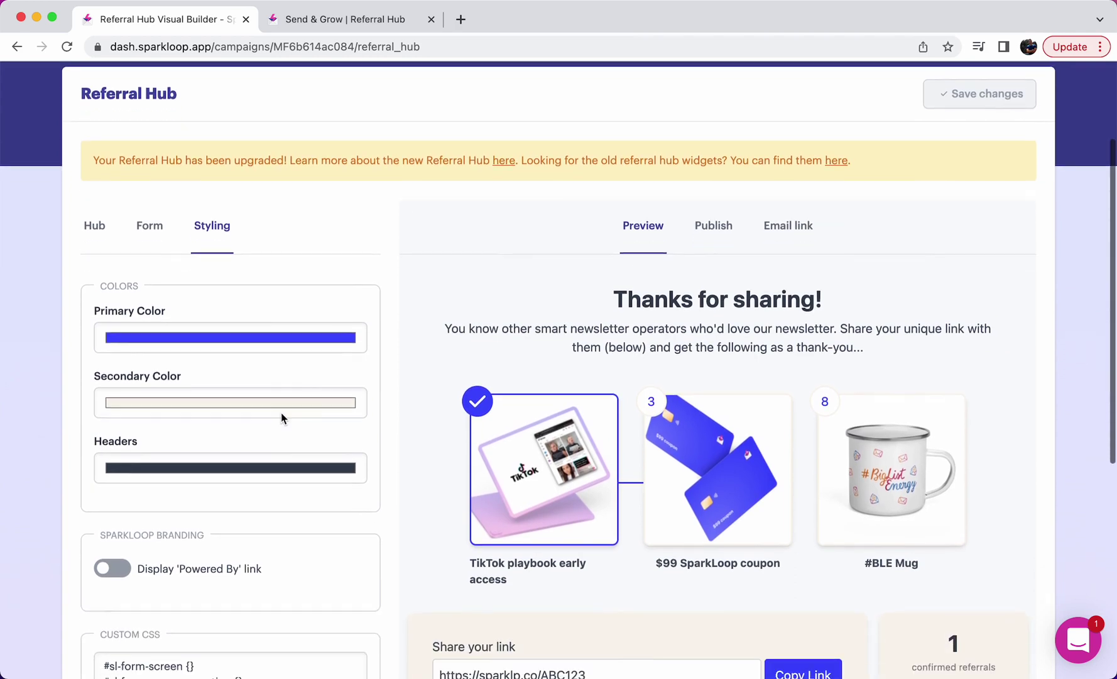
scroll(237, 448, "down", 3)
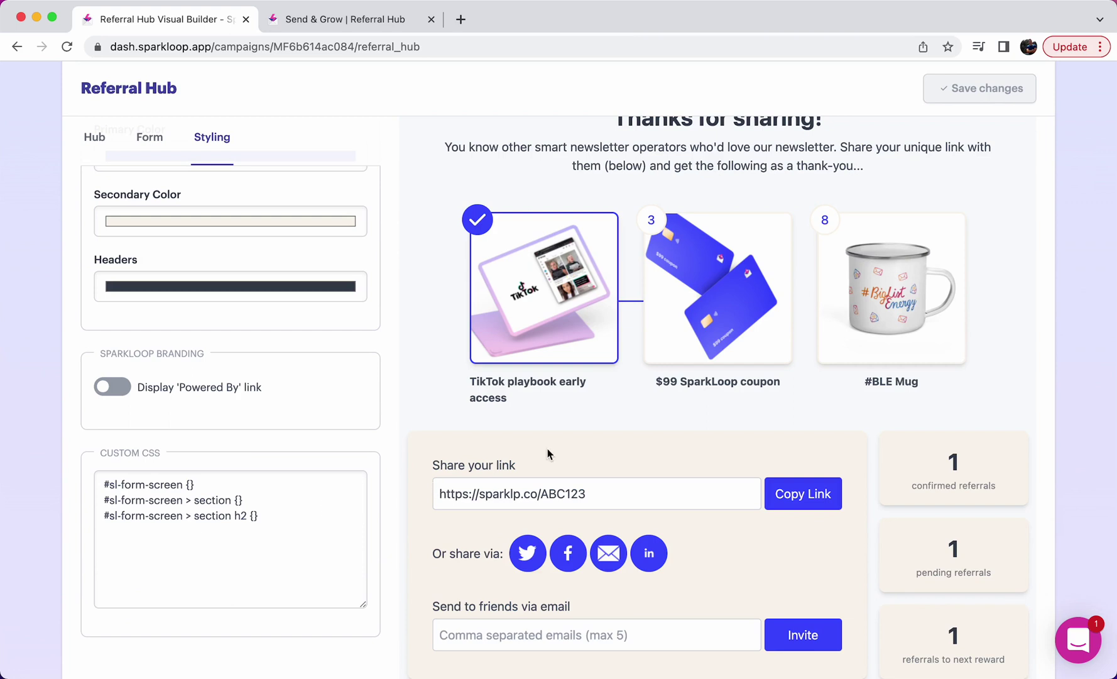
scroll(569, 450, "down", 2)
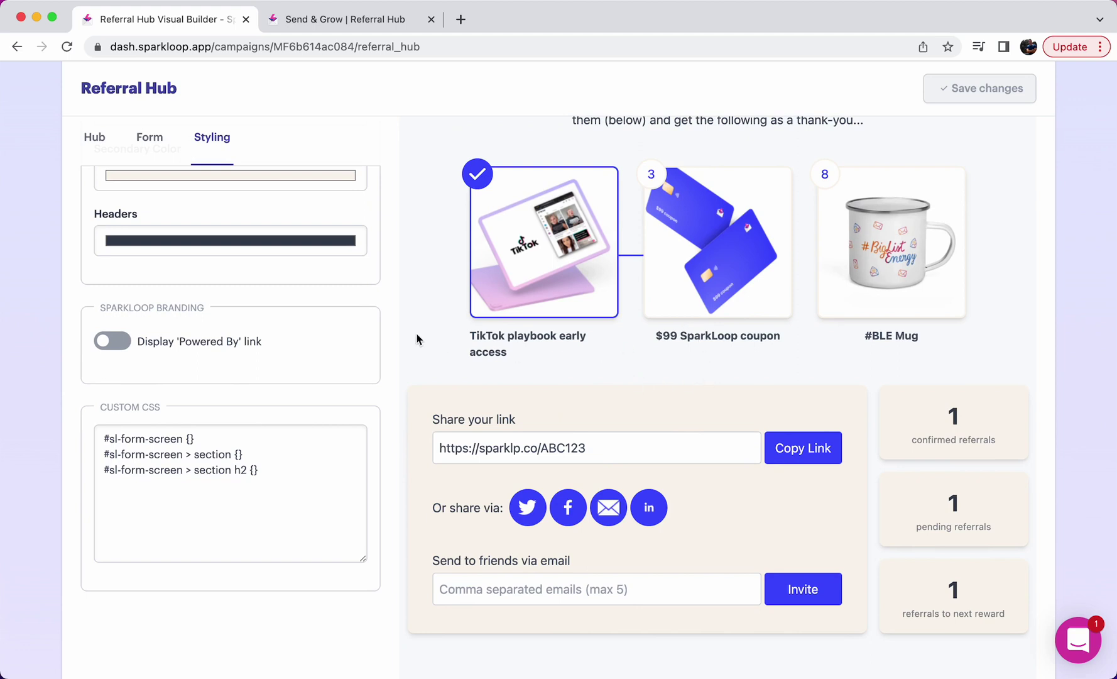
scroll(390, 337, "up", 5)
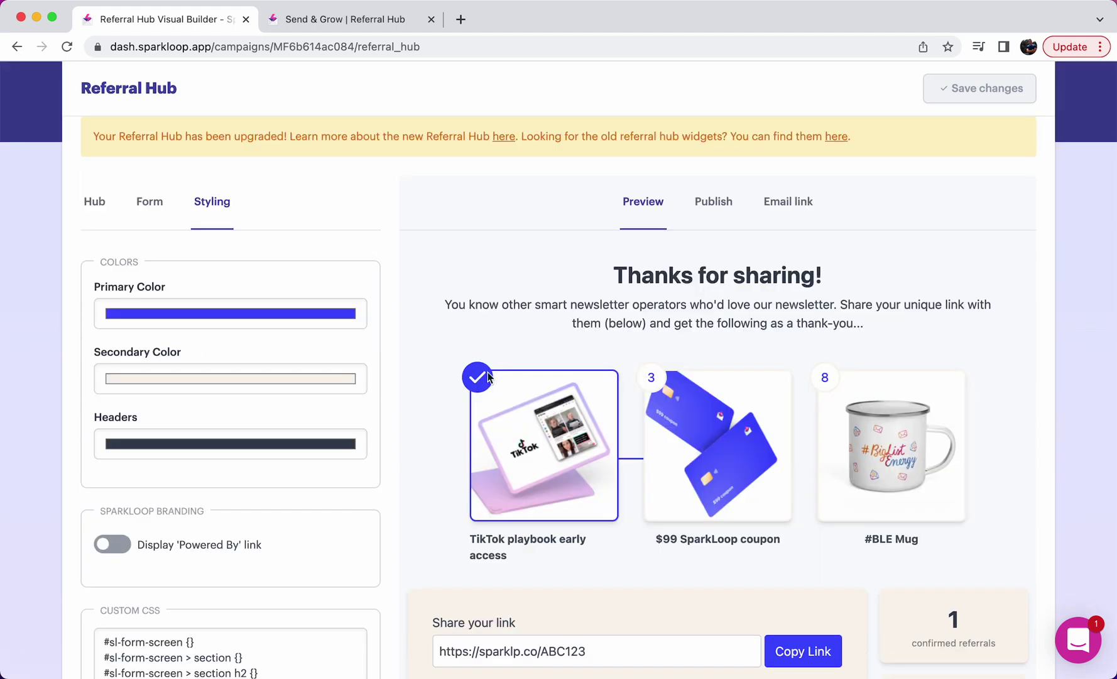
left_click(715, 203)
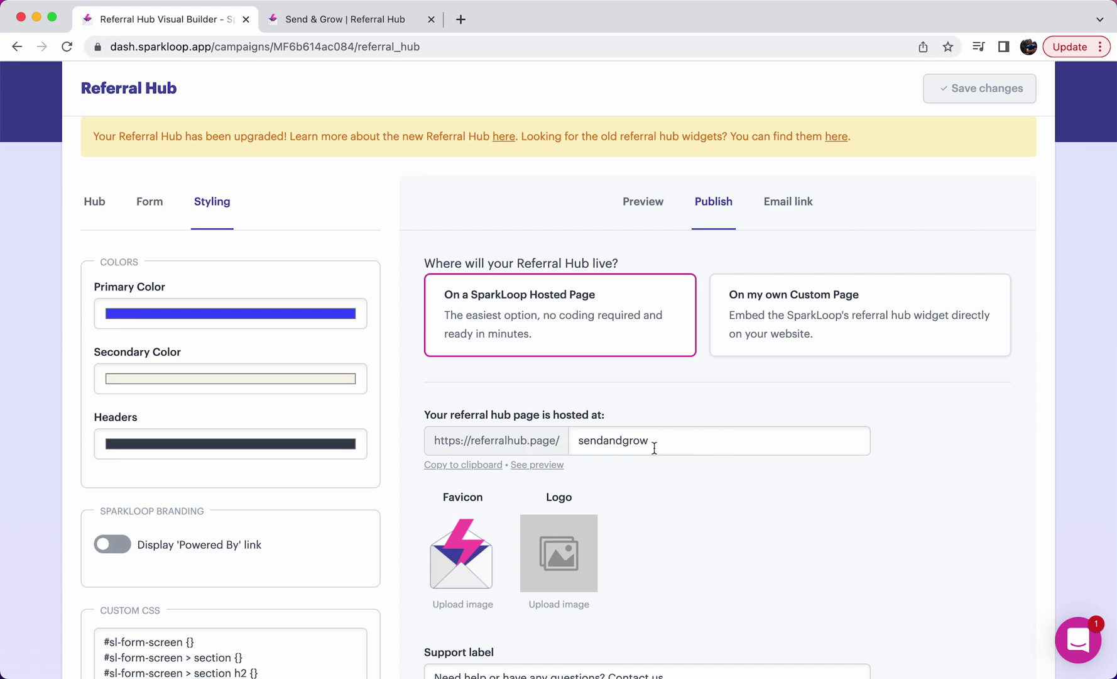
Set the hub to live on your own custom page and review its embed snippet and setup instructions.
left_click(346, 19)
left_click(842, 330)
scroll(762, 339, "down", 2)
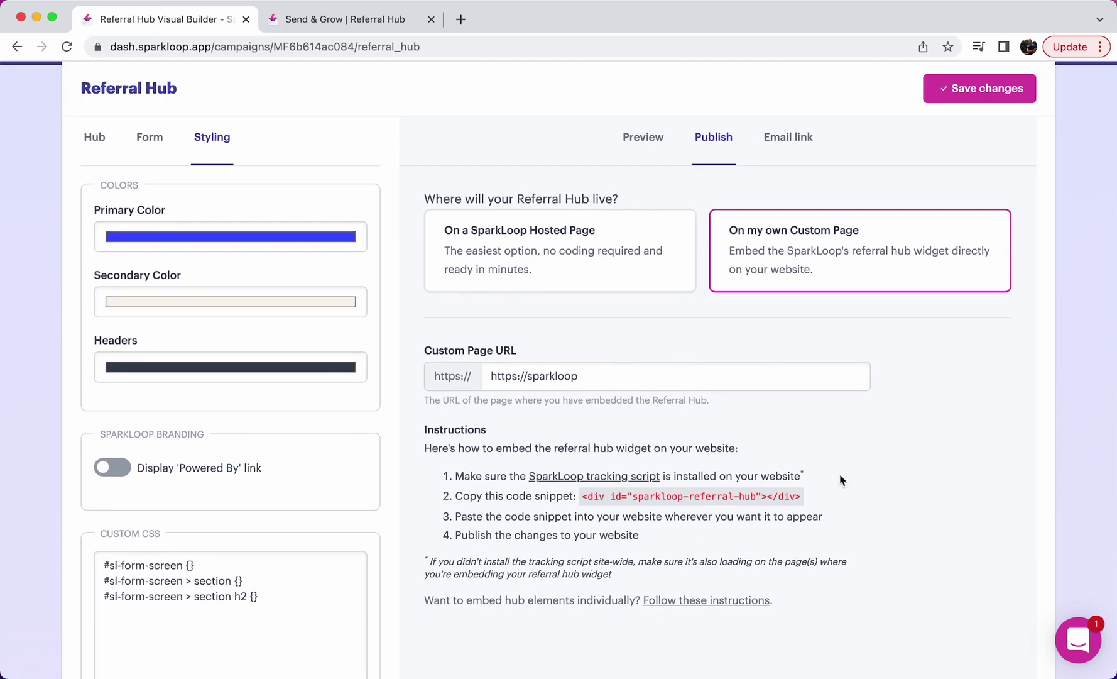
scroll(842, 481, "down", 1)
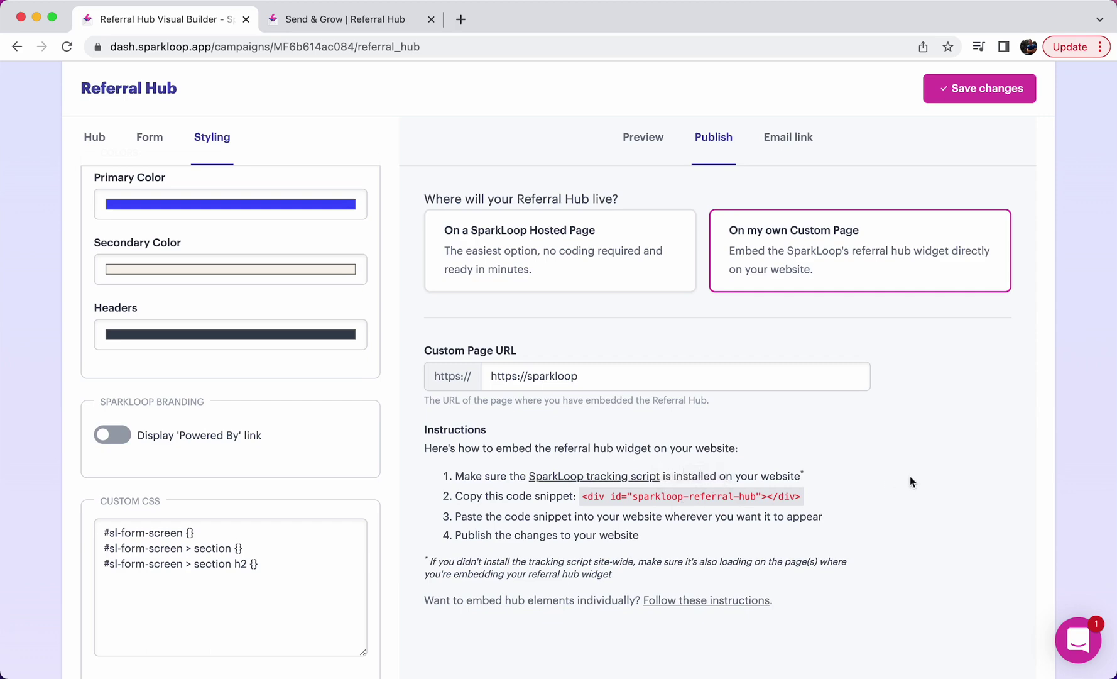
scroll(910, 478, "up", 2)
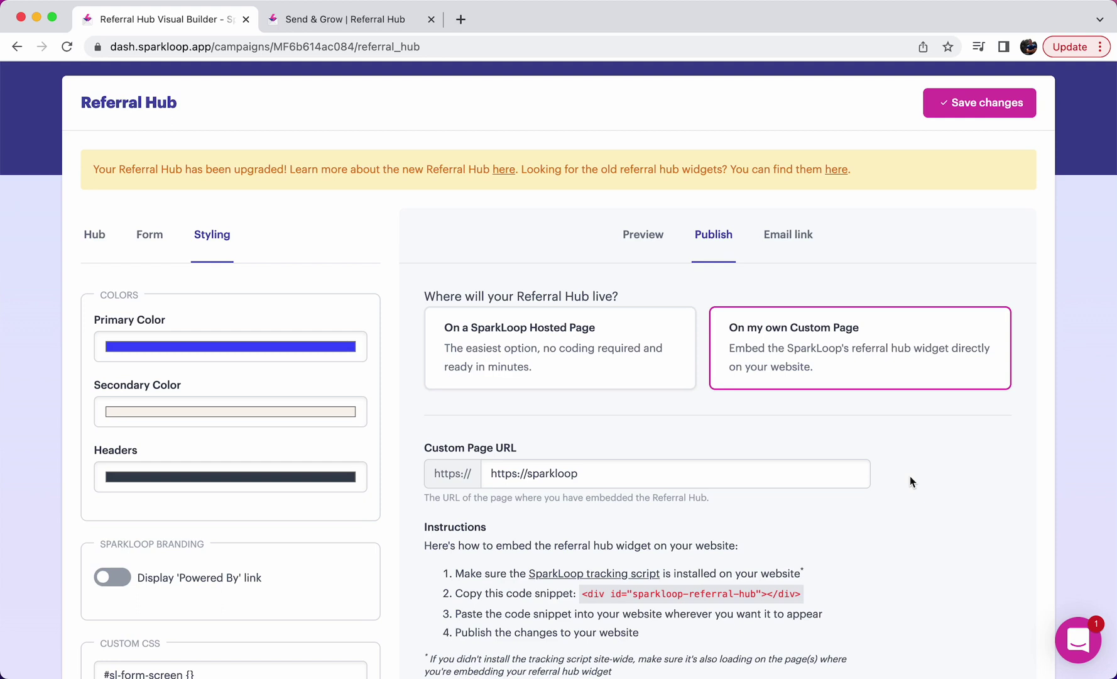
left_click(800, 250)
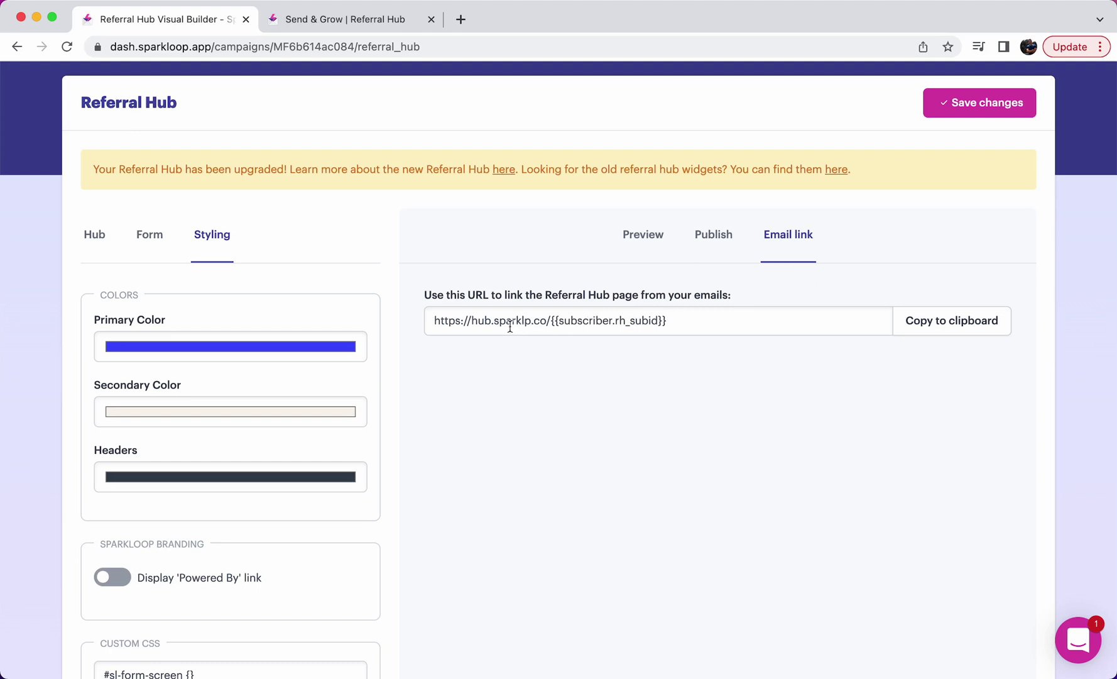
left_click(353, 25)
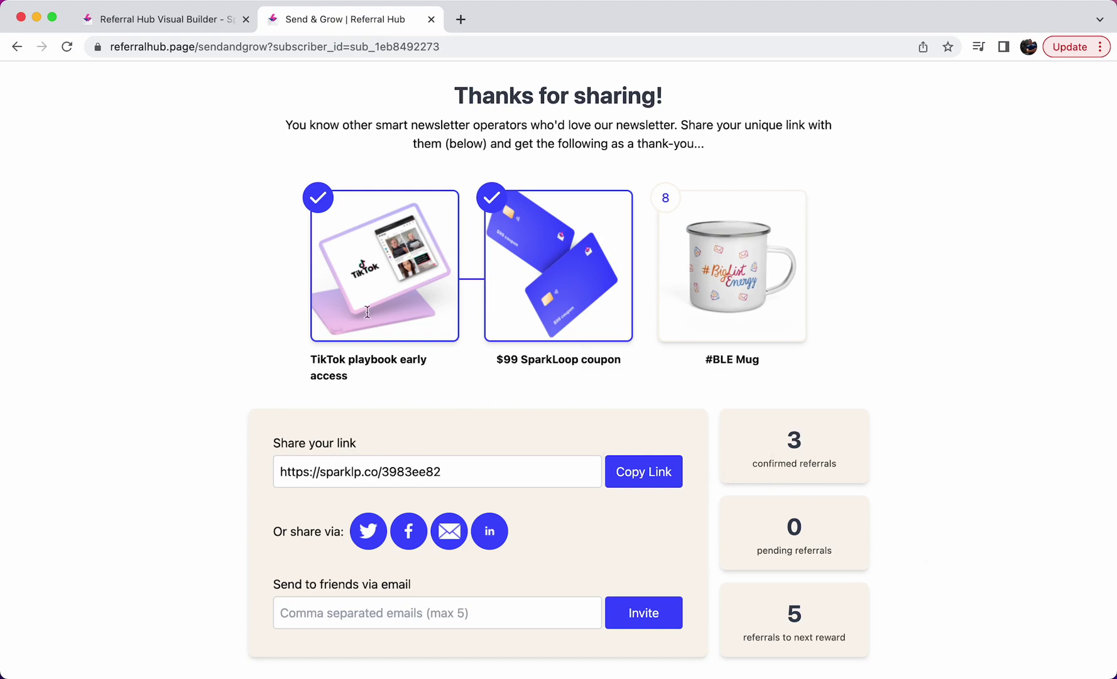
left_click(157, 20)
scroll(572, 326, "up", 3)
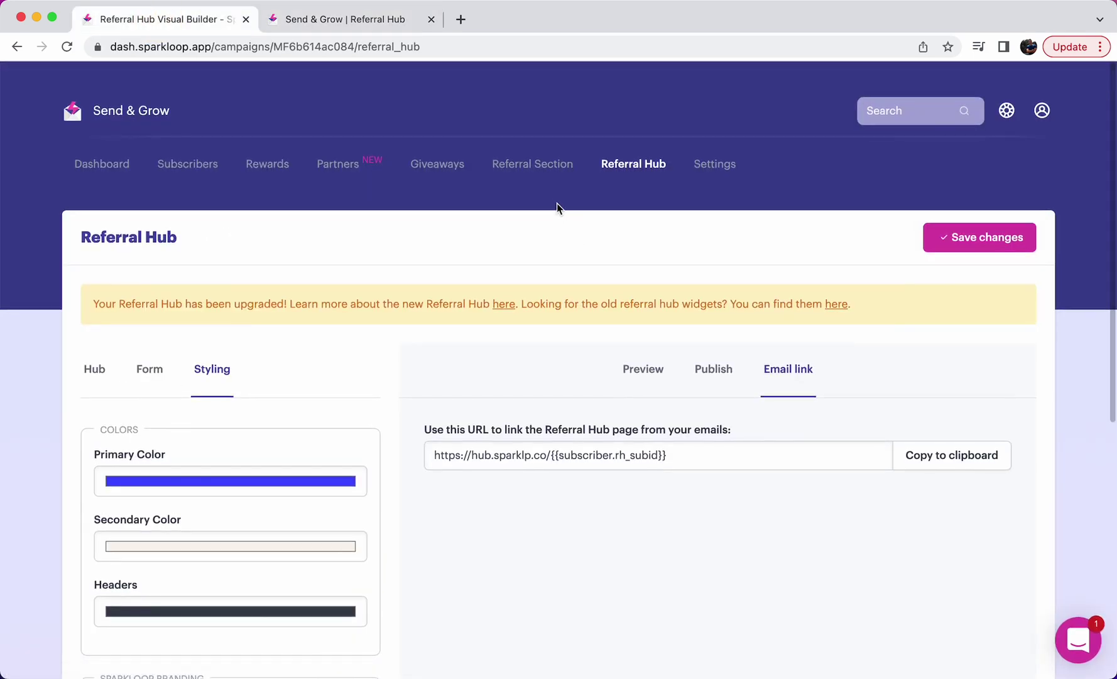
Turn on the Referral Hub button 'See how many referrals you have' in the referral section.
left_click(535, 178)
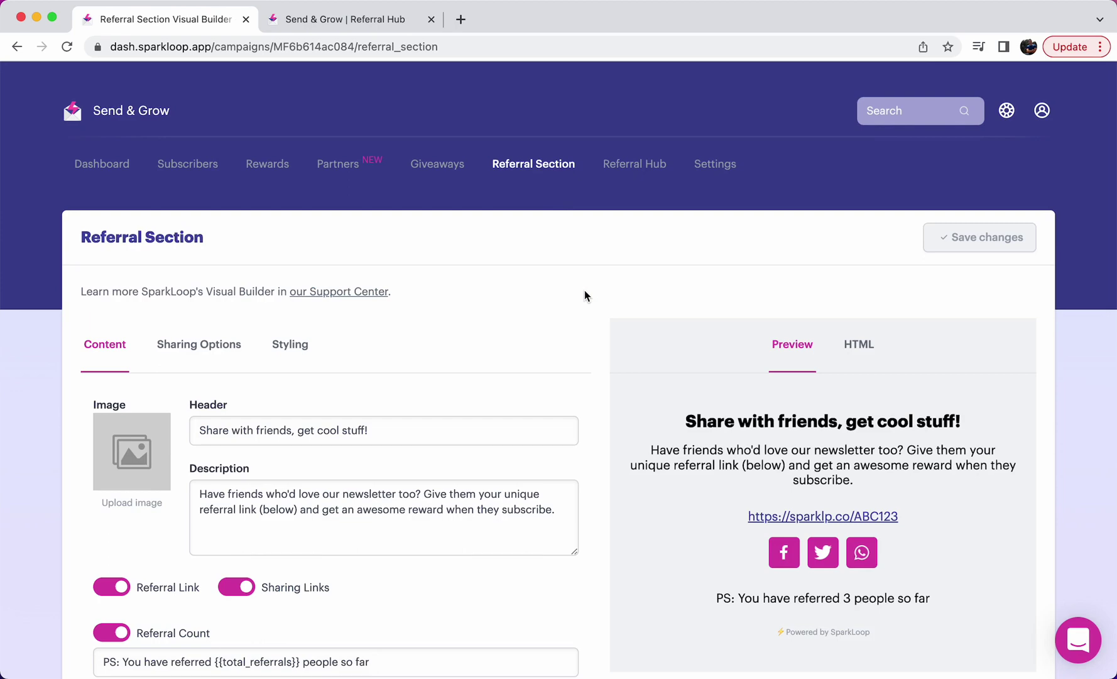
scroll(585, 296, "down", 4)
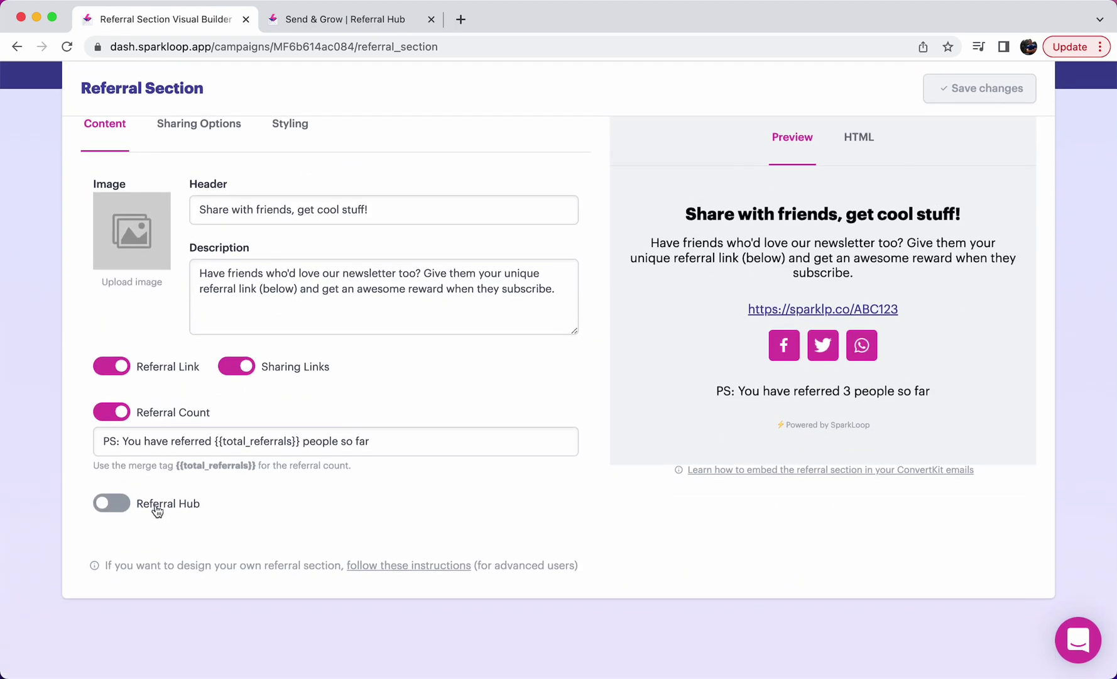
left_click(122, 506)
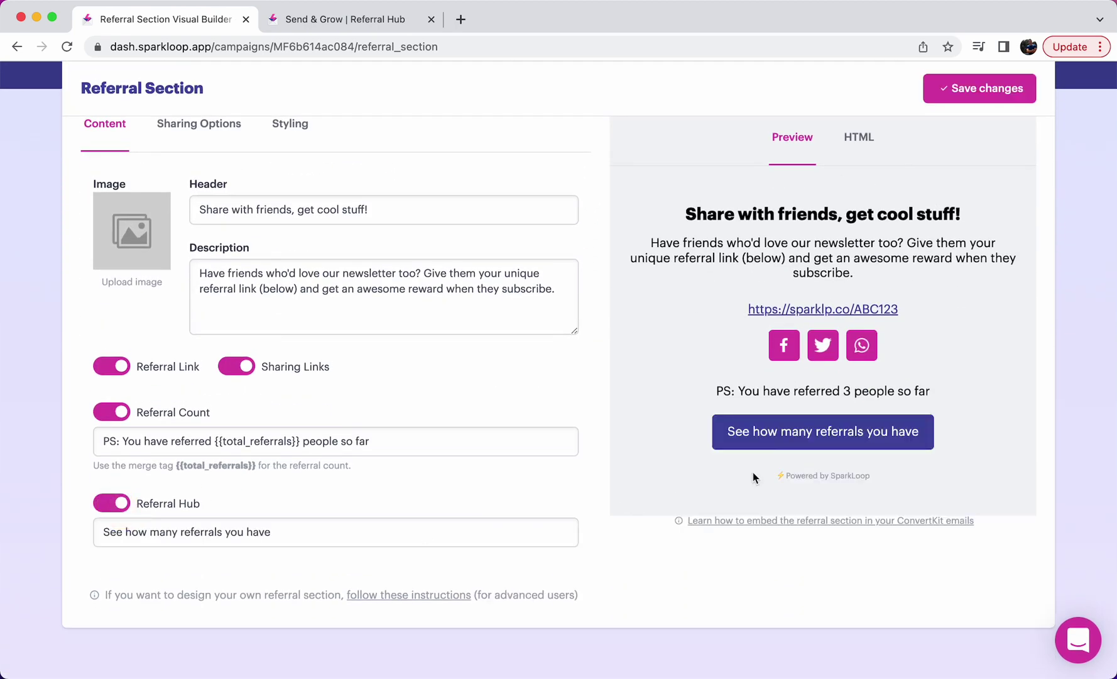
scroll(795, 319, "up", 1)
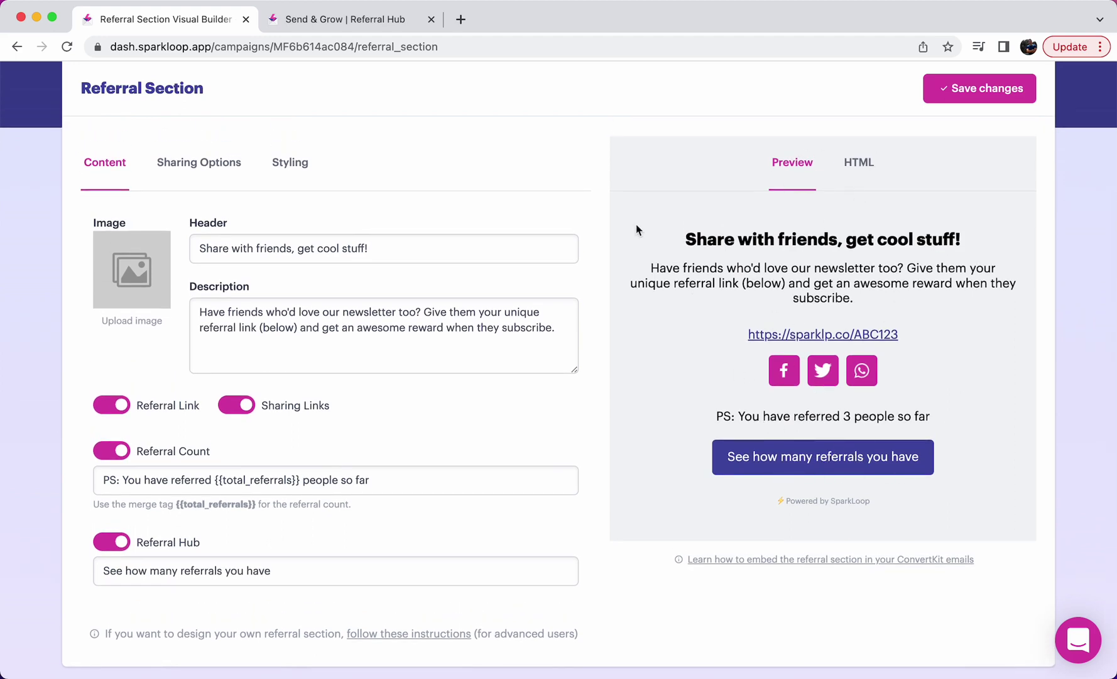
left_click(350, 27)
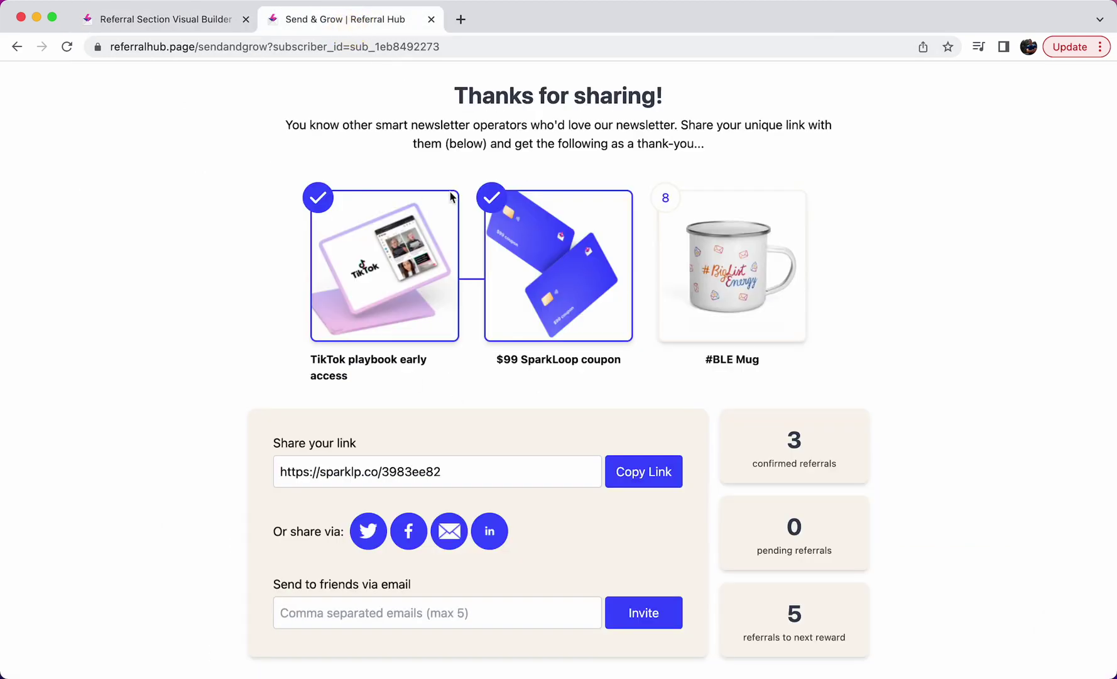
left_click(165, 19)
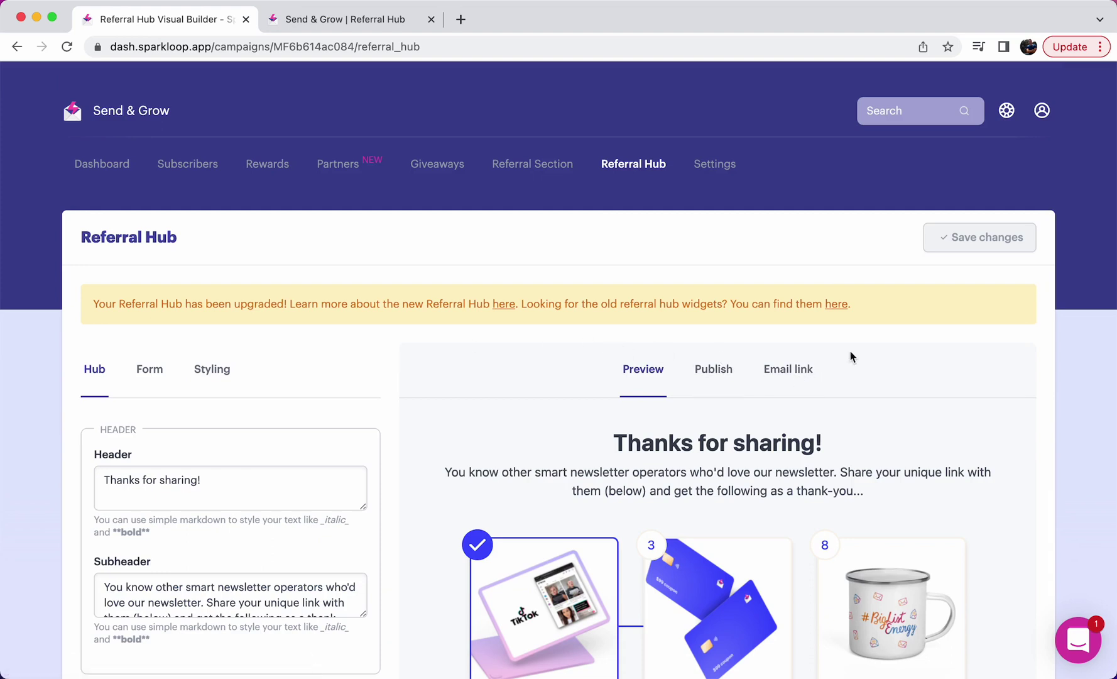
Move from the hub's email link to its Publish options and preview the hosted sign-up page.
left_click(807, 380)
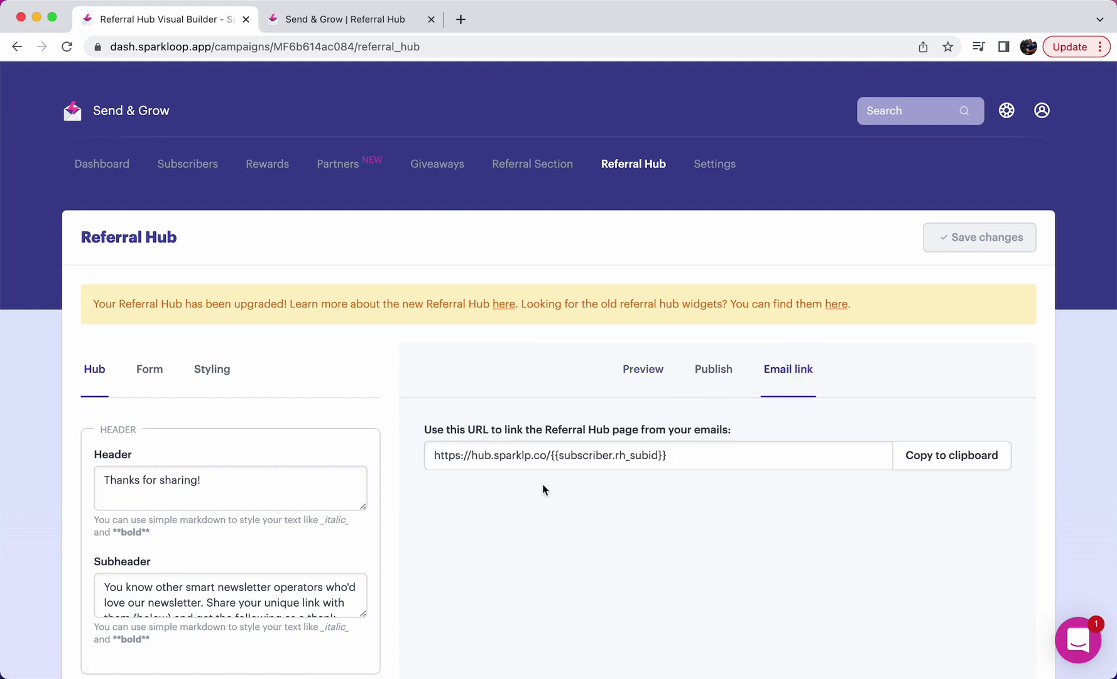
left_click(696, 385)
scroll(555, 481, "down", 1)
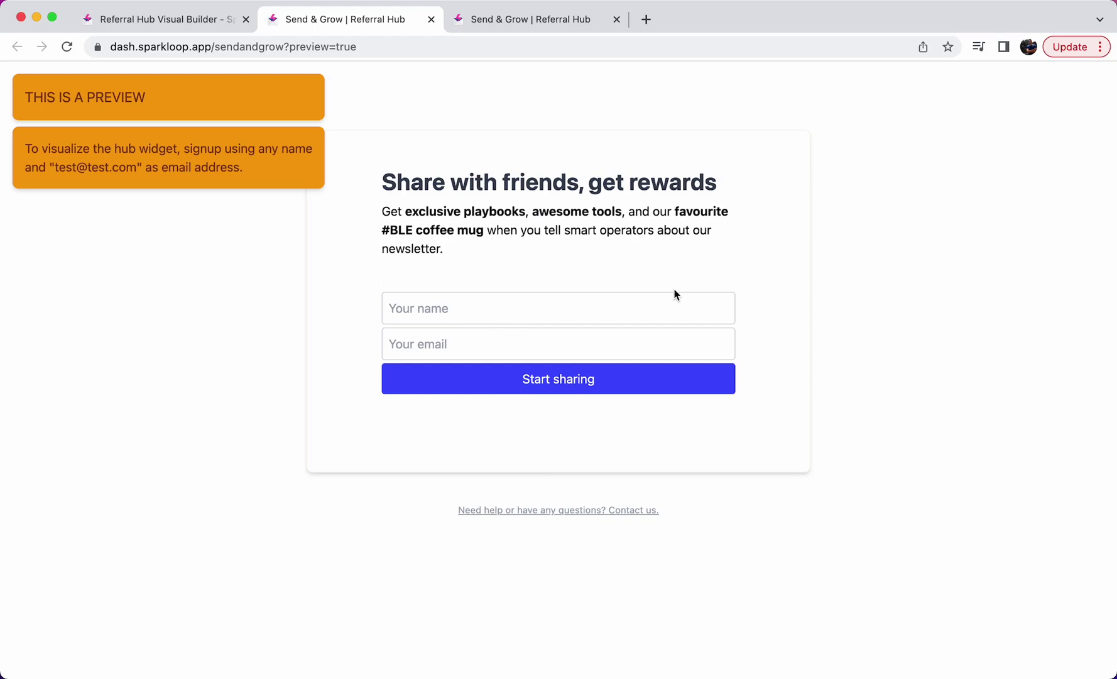
Back in the builder, review the Form settings: header 'Share with friends, get rewards', cover image Center.
left_click(155, 20)
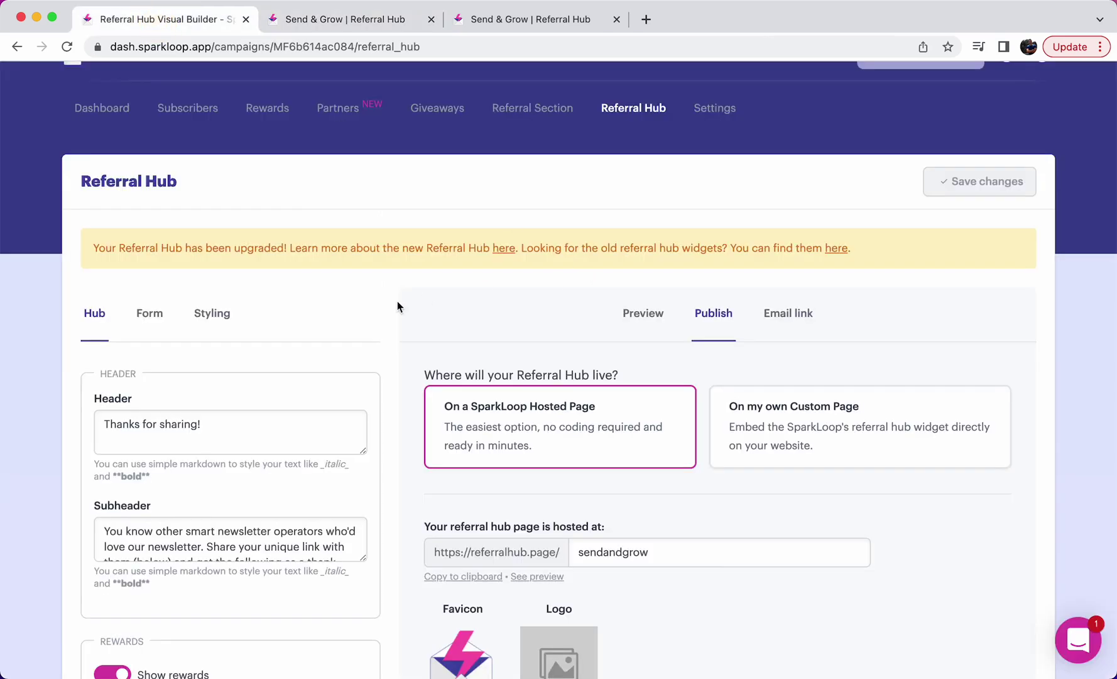
left_click(149, 316)
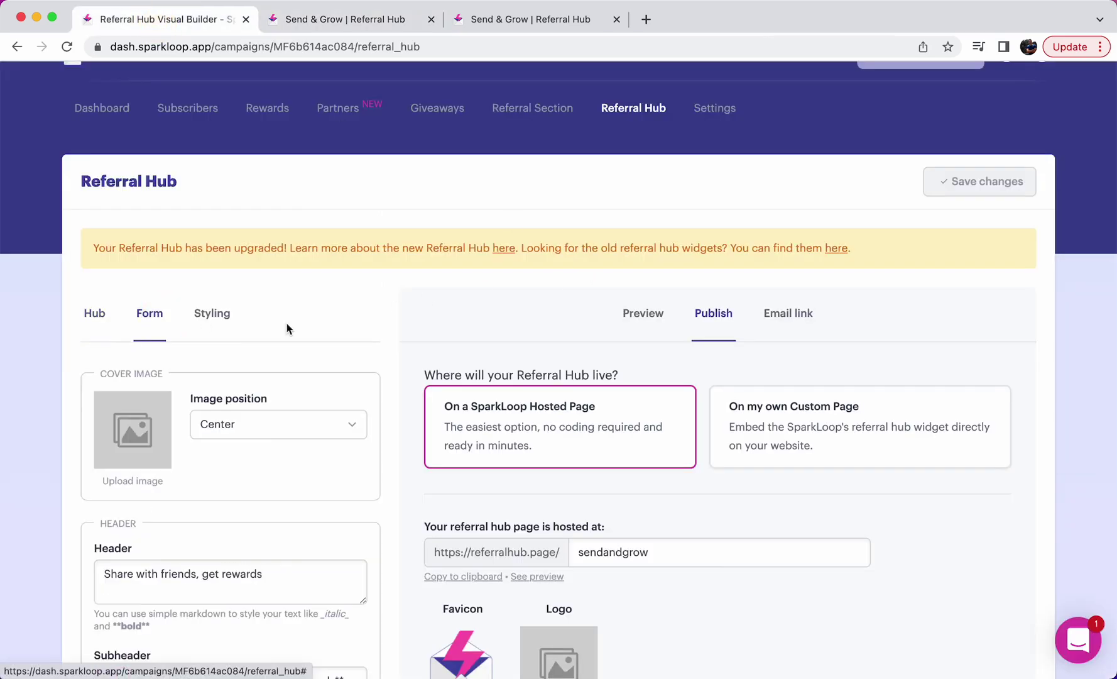
scroll(384, 284, "down", 2)
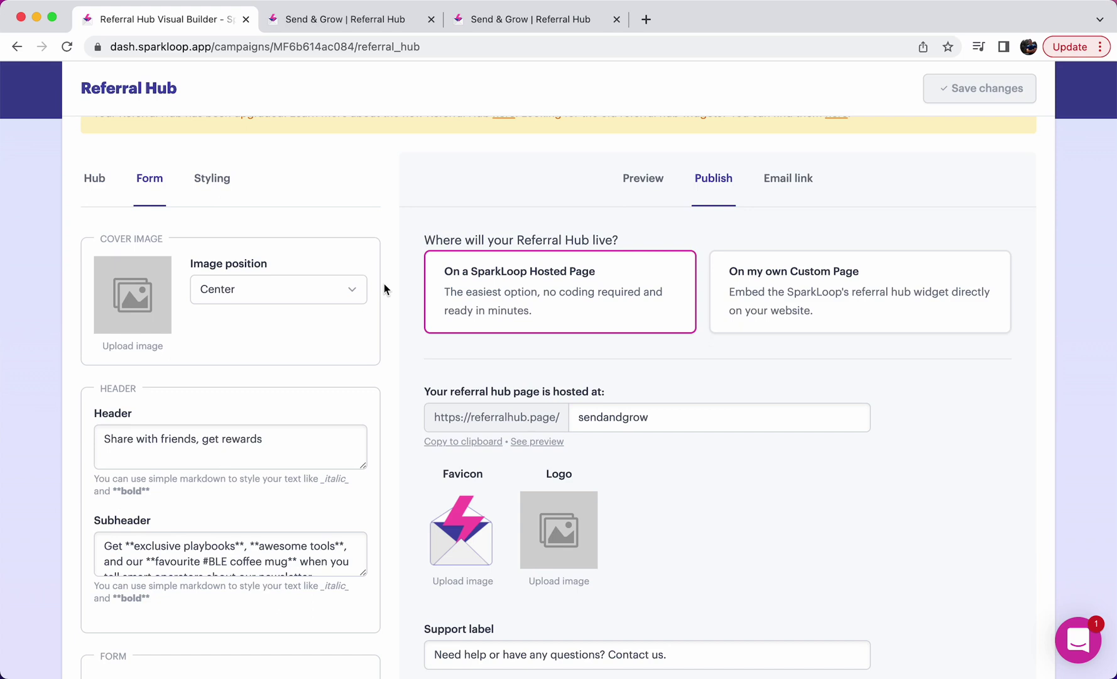
scroll(384, 284, "up", 3)
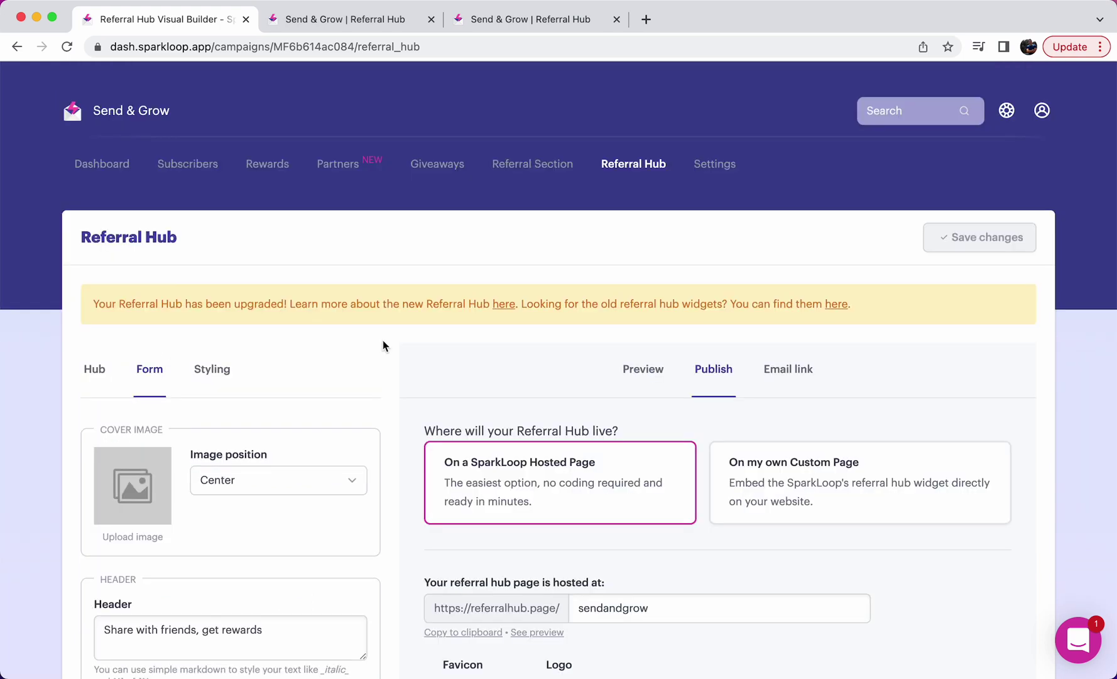